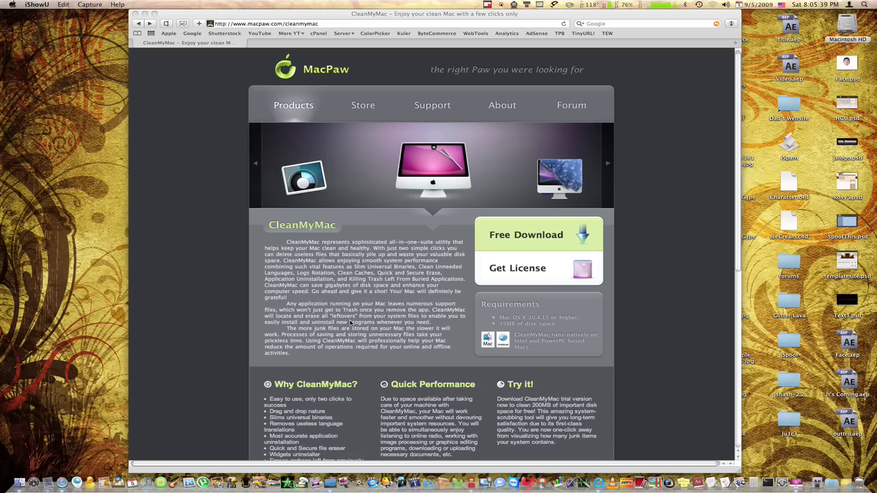
Bring the Safari window with the MacPaw CleanMyMac product page to the front
left_click(322, 280)
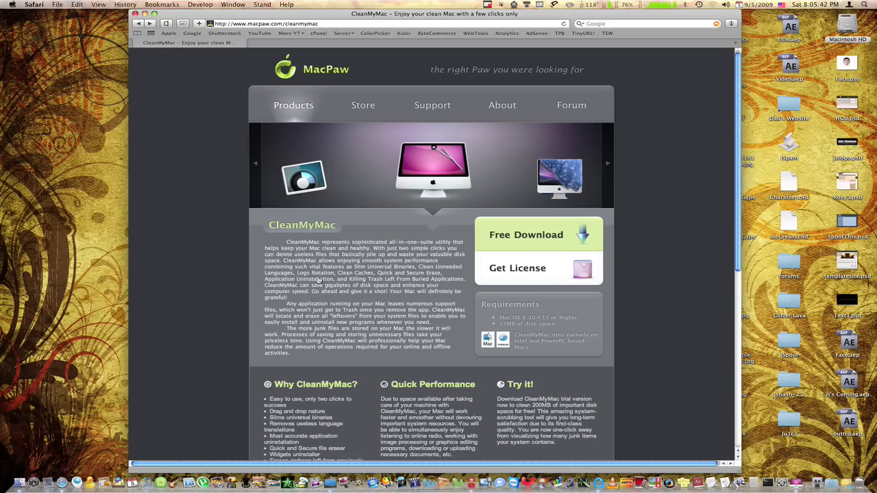
Check CleanMyMac's MacPaw Store prices ($14.95 to $74.95), then return to the product page
left_click(528, 265)
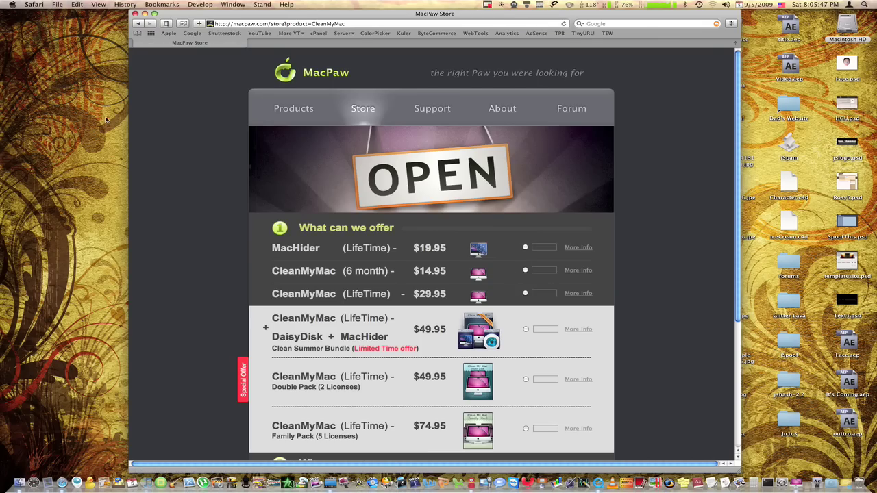
left_click(138, 25)
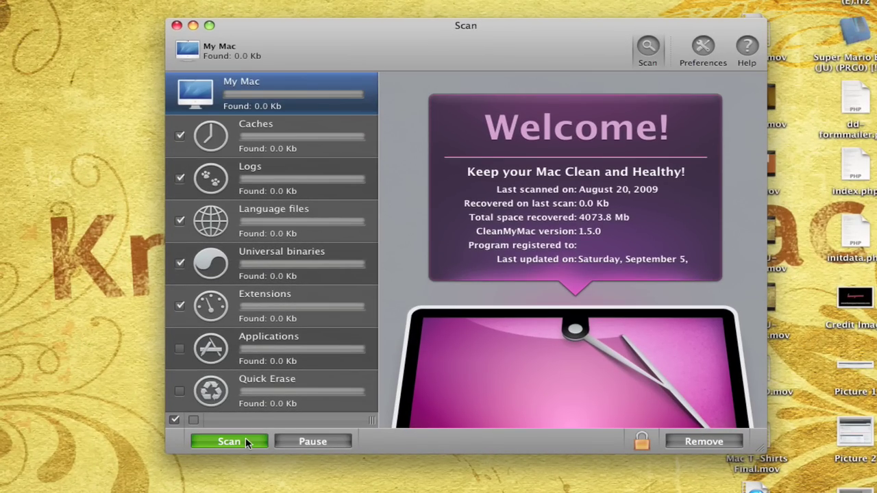
left_click(254, 150)
left_click(216, 164)
left_click(212, 140)
left_click(213, 96)
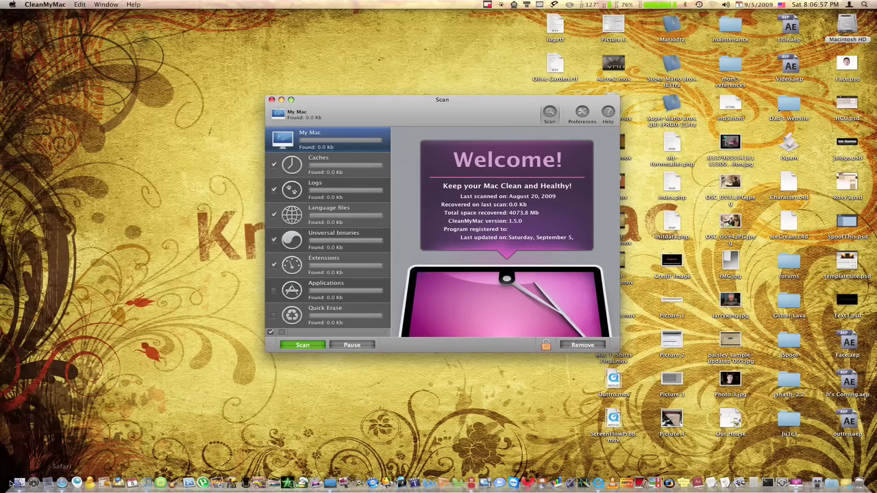
left_click(19, 483)
Move the Finder window aside, activate the CleanMyMac Scan window, and start the scan
left_click_drag(220, 48, 442, 96)
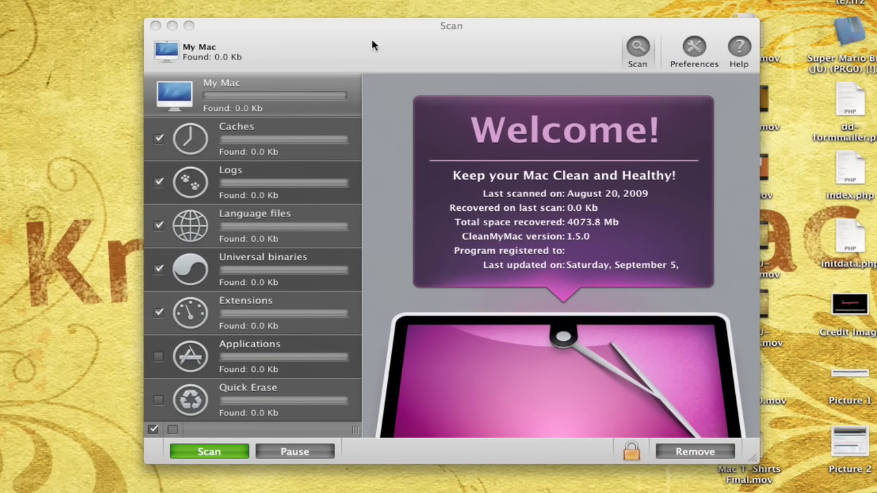
left_click(372, 45)
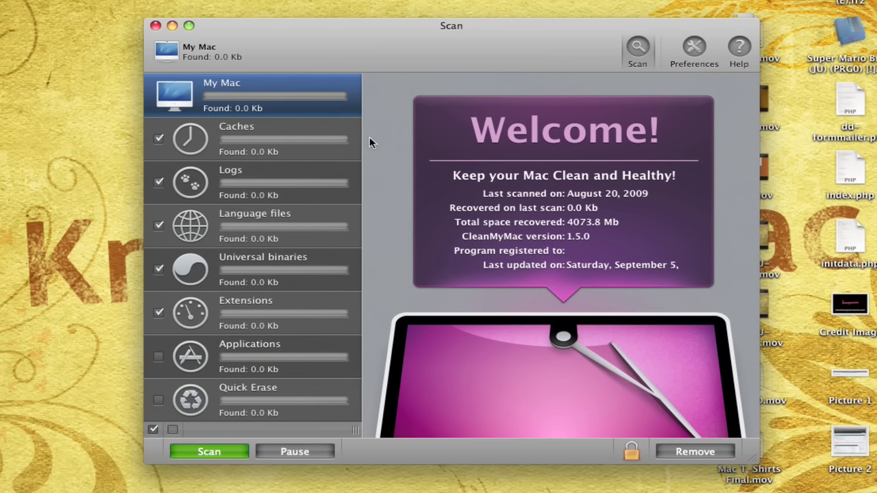
left_click(195, 455)
left_click_drag(346, 46, 337, 48)
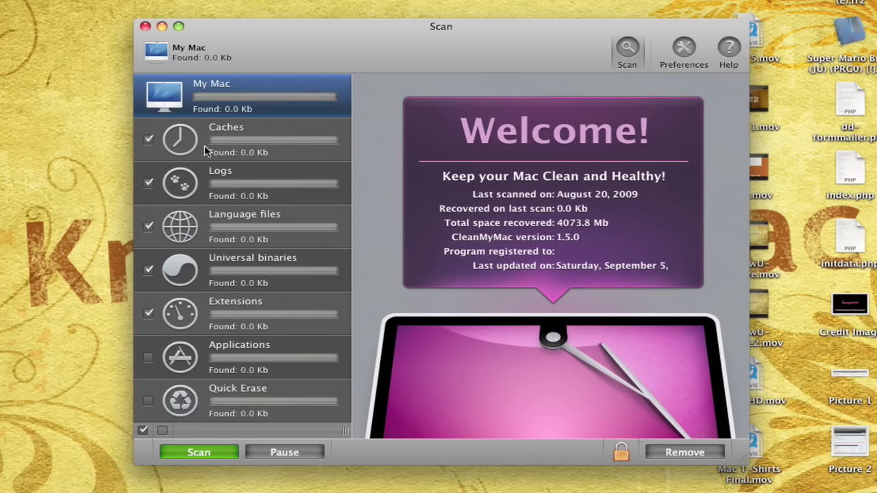
View Caches, uncheck and recheck it, and return to the My Mac overview
left_click(150, 144)
left_click(149, 141)
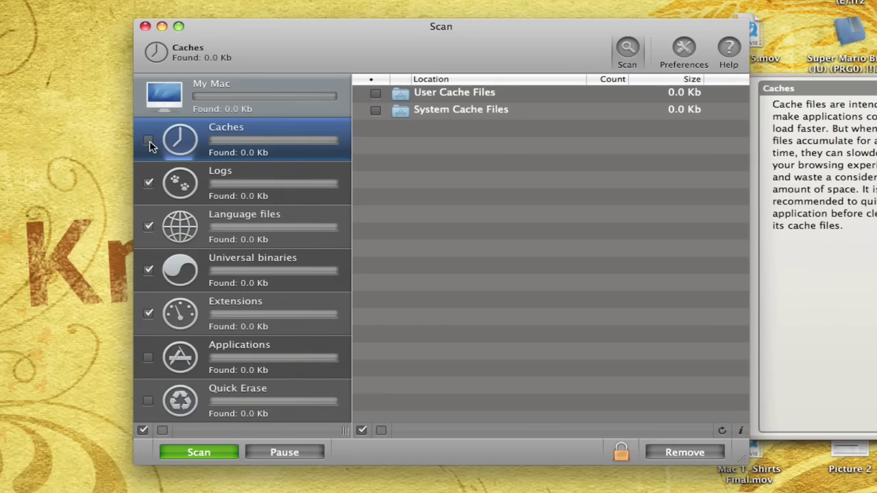
left_click(149, 141)
left_click(164, 114)
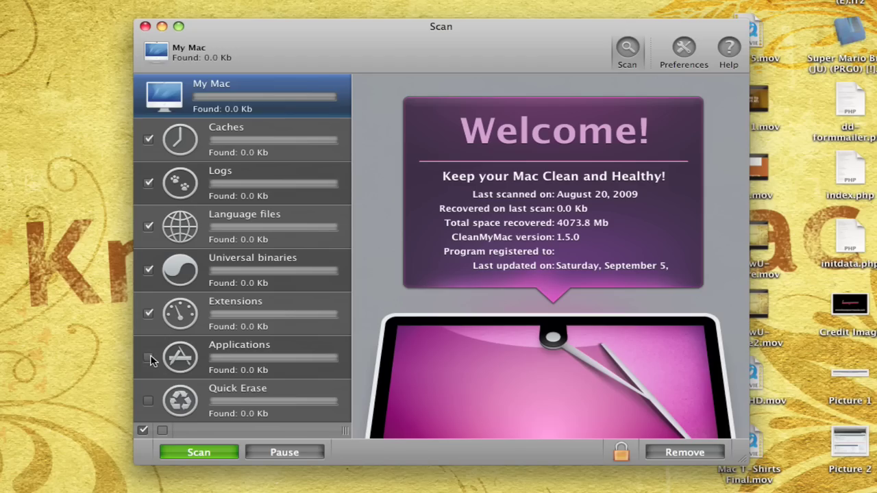
Switch back and forth between the Applications and Quick Erase categories
left_click(191, 361)
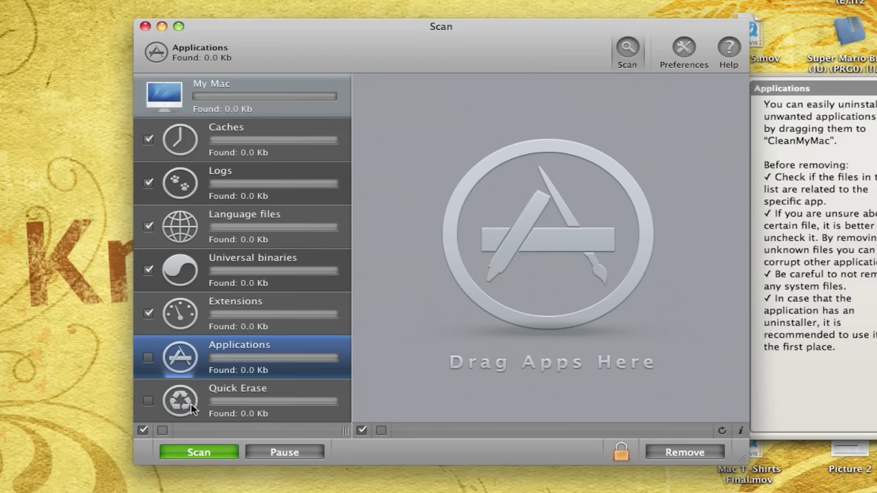
left_click(185, 398)
left_click(190, 363)
left_click(181, 395)
left_click(181, 368)
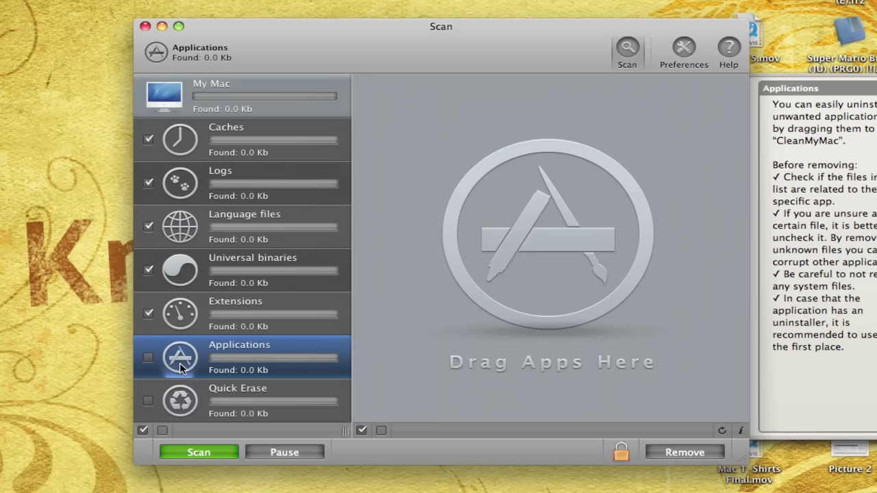
Browse Caches, Logs, Language files, Universal binaries and Extensions, then return to My Mac
left_click(171, 135)
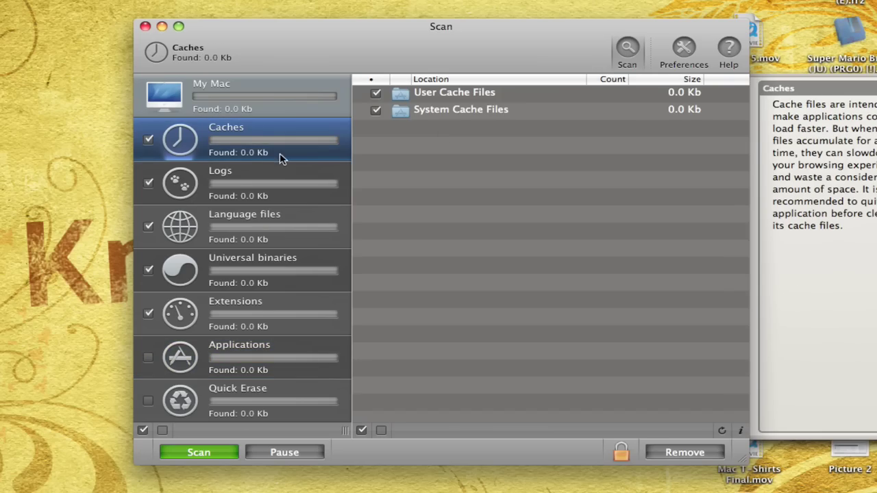
left_click(236, 181)
left_click(189, 224)
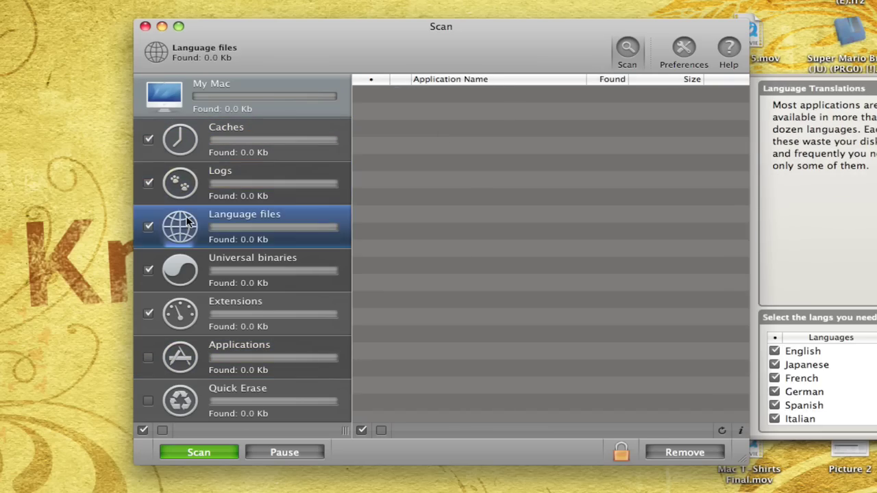
left_click(187, 267)
left_click(185, 305)
left_click(308, 137)
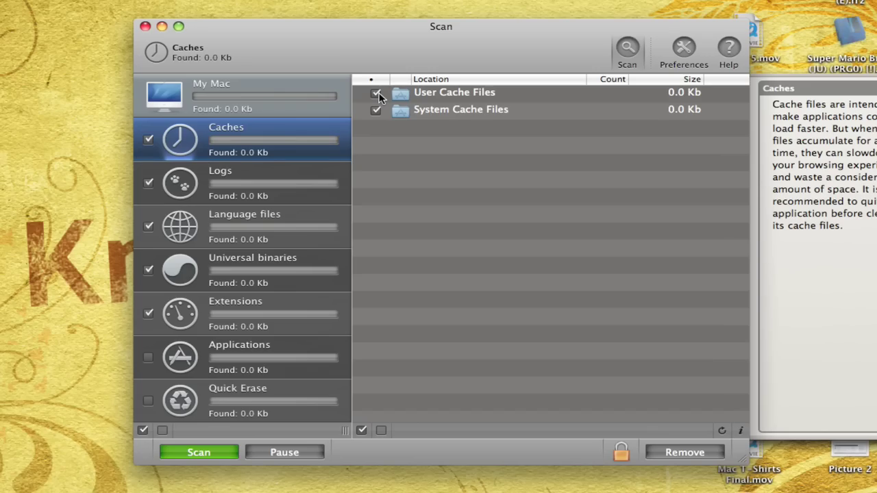
left_click(220, 111)
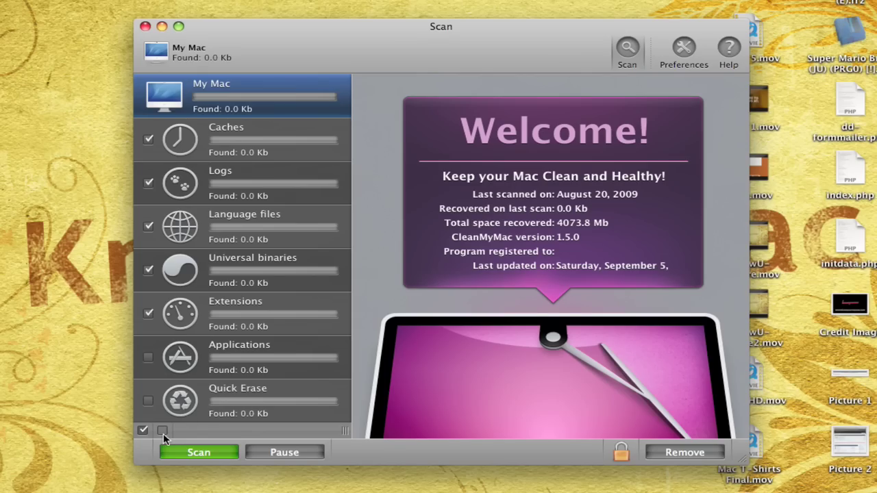
Show the Applications category, then Quick Erase with Use Secure Erase off
left_click(180, 368)
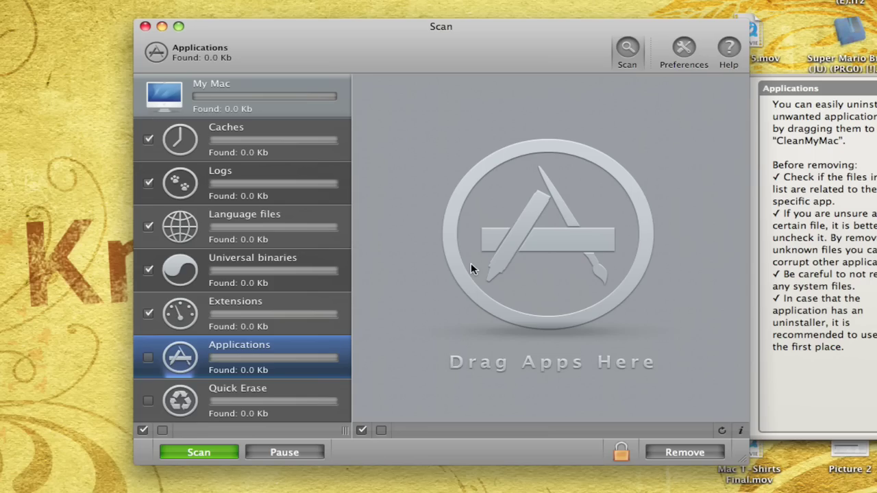
left_click(189, 399)
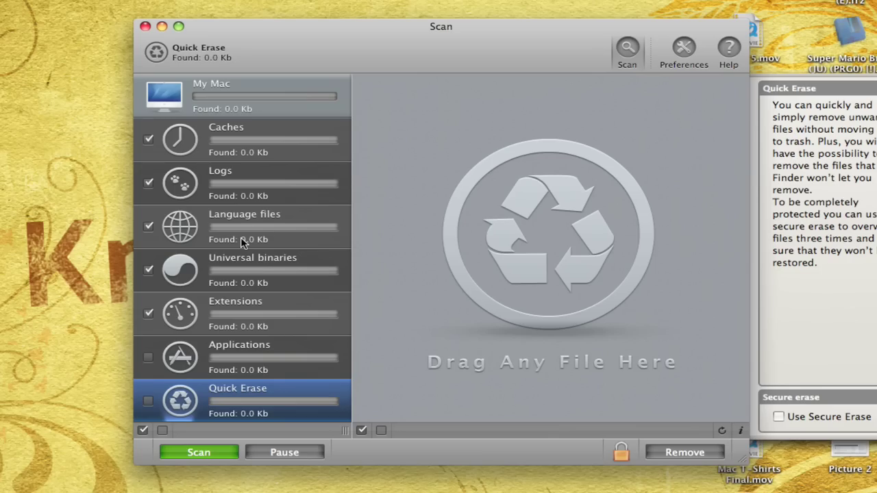
Run the My Mac scan, which finds 1352.2 Mb of junk in total
left_click(179, 108)
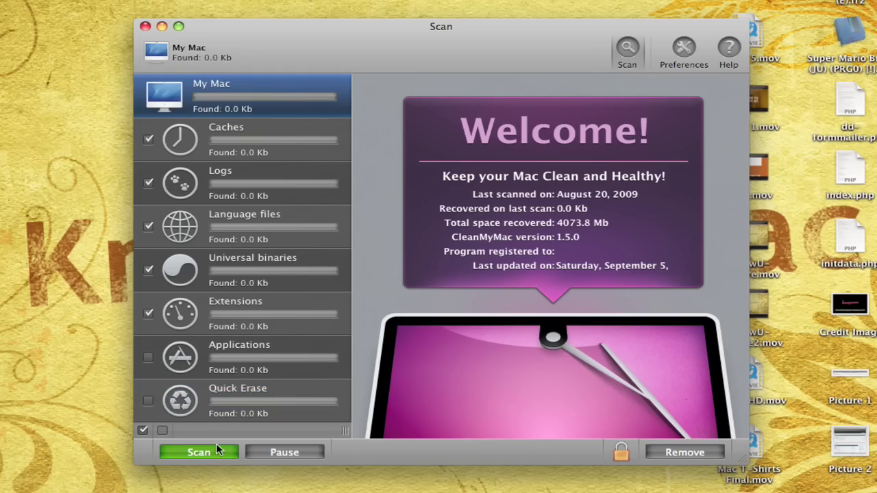
left_click(213, 455)
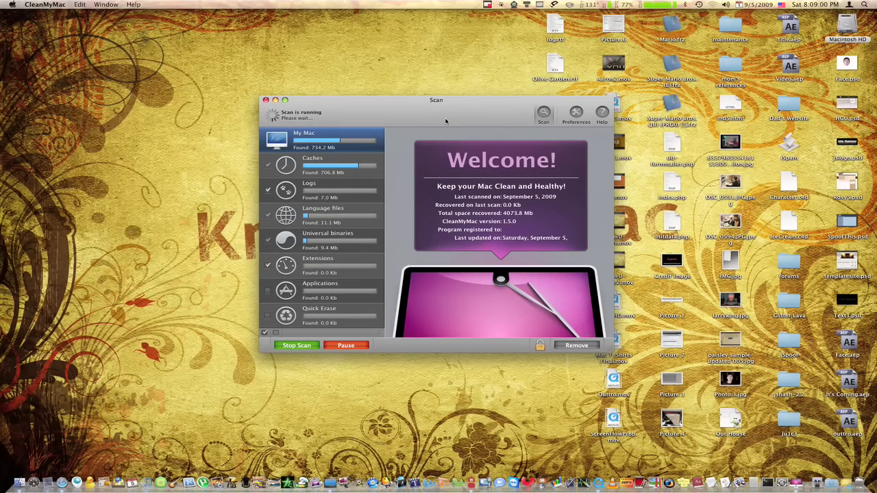
left_click(487, 4)
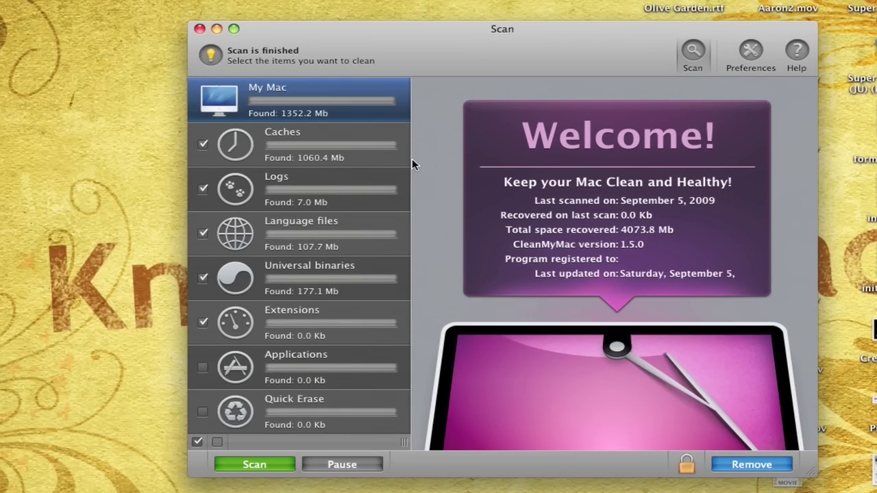
Move the Scan window higher and show the Caches results: 1053.3 Mb user, 7.1 Mb system
left_click_drag(469, 55, 400, 45)
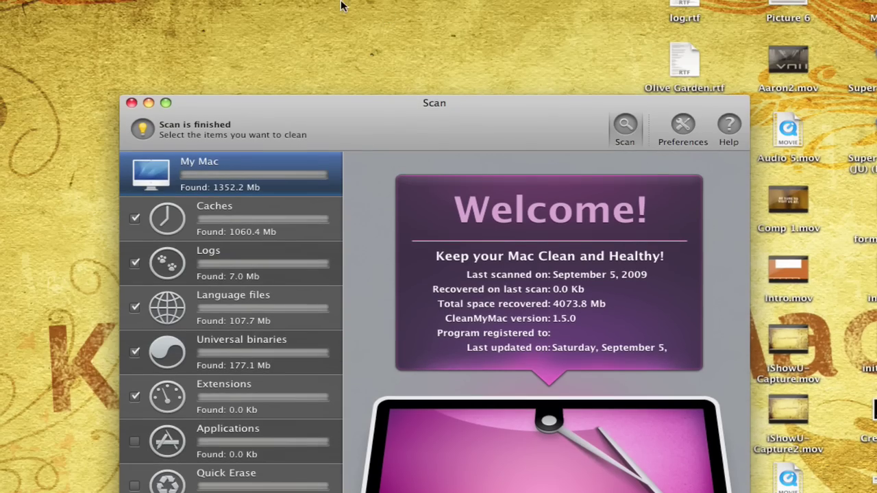
left_click_drag(401, 115, 406, 41)
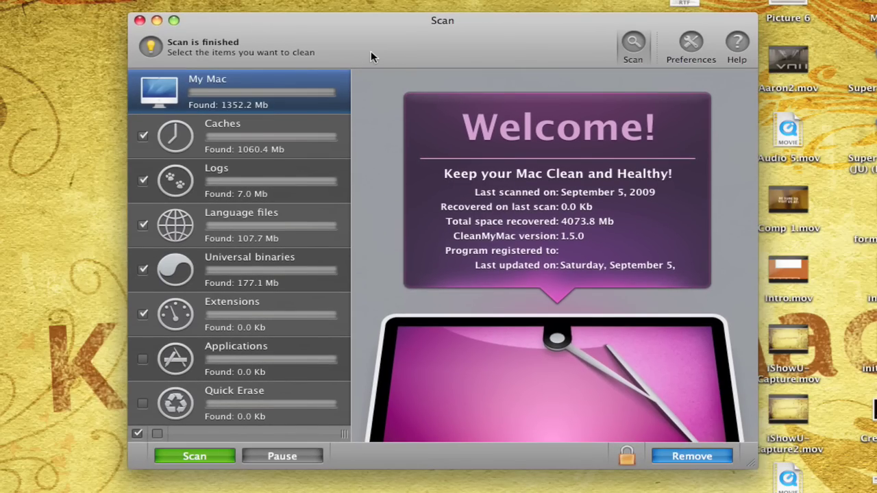
left_click(209, 141)
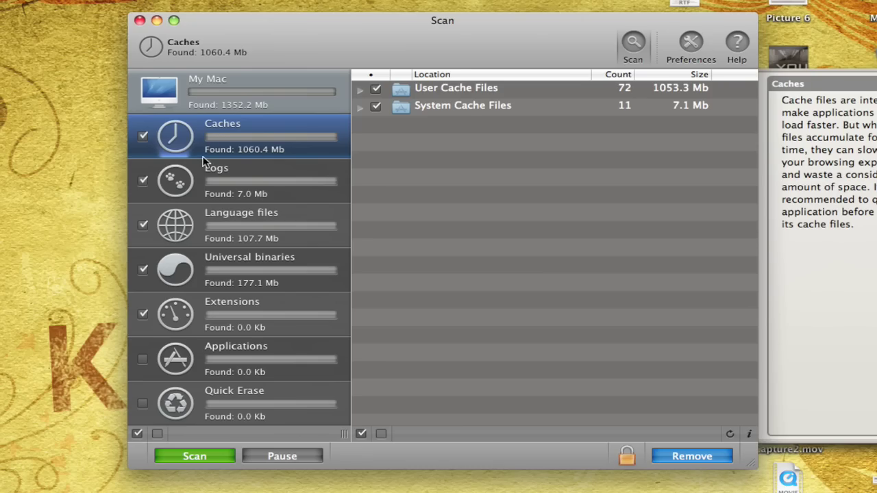
Look at the Logs results, then the Language files list totalling 107.7 Mb
left_click(193, 176)
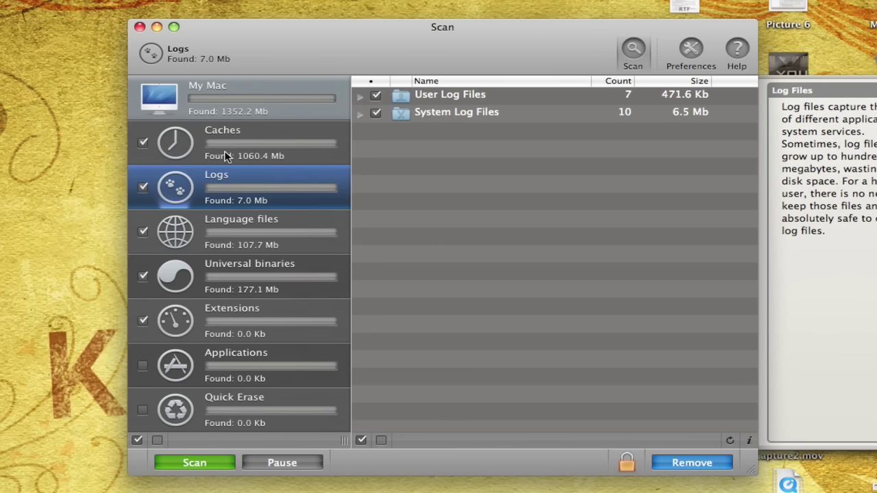
left_click(187, 228)
scroll(447, 188, "down", 10)
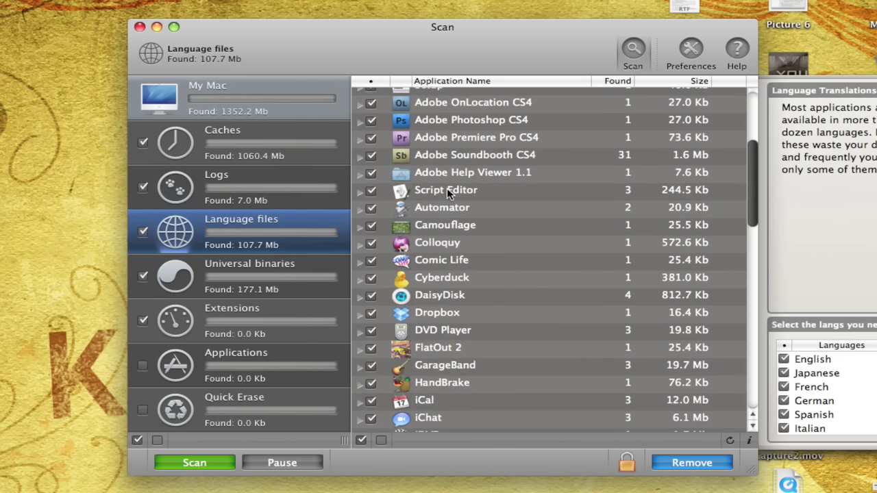
scroll(442, 186, "up", 4)
scroll(437, 186, "up", 10)
scroll(438, 187, "down", 15)
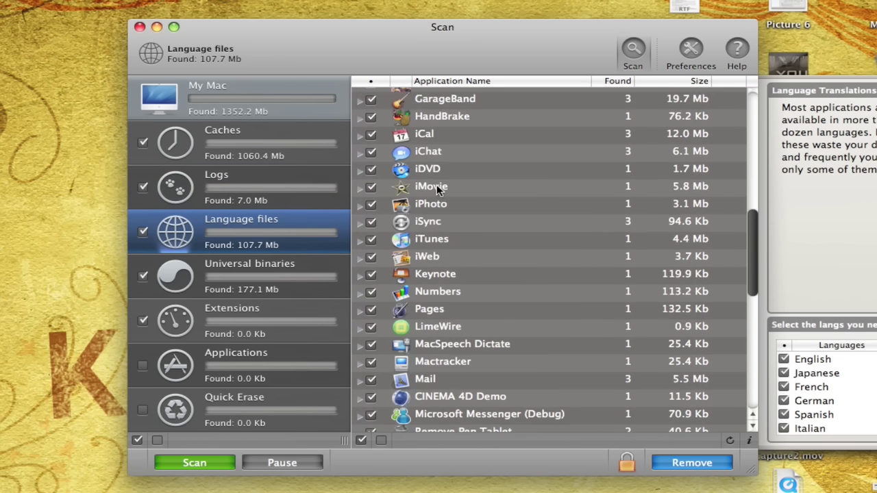
scroll(438, 187, "up", 12)
scroll(438, 190, "up", 5)
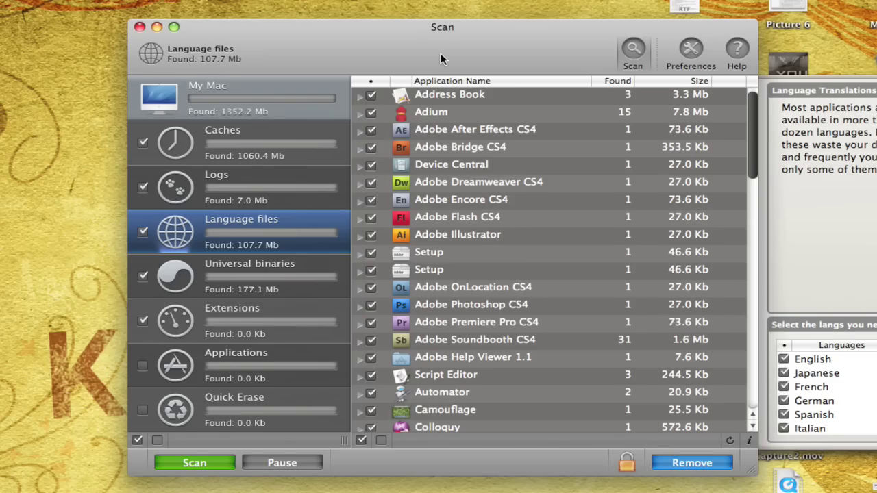
left_click_drag(441, 59, 436, 55)
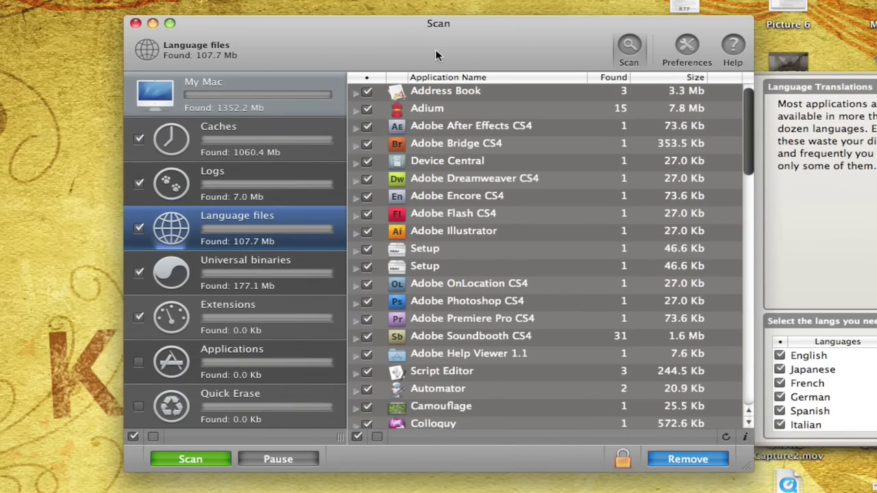
Review the 177.1 Mb of Universal binaries, then return to the Caches results
left_click(180, 265)
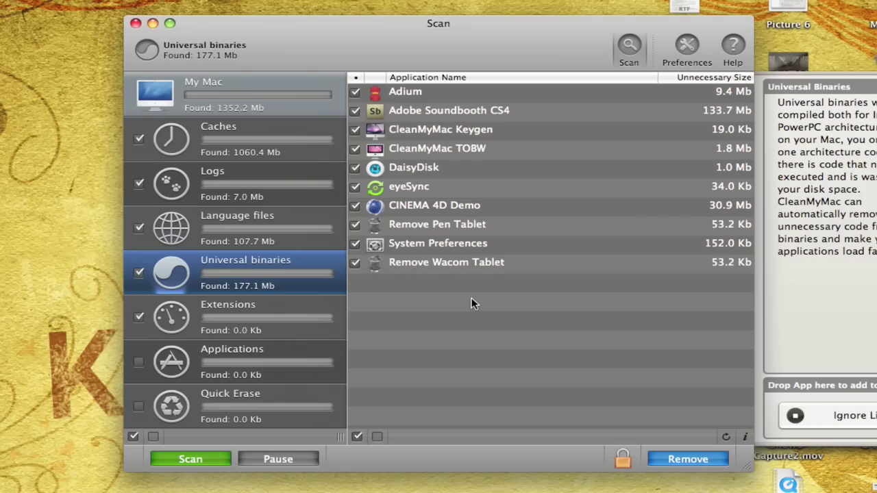
left_click(195, 157)
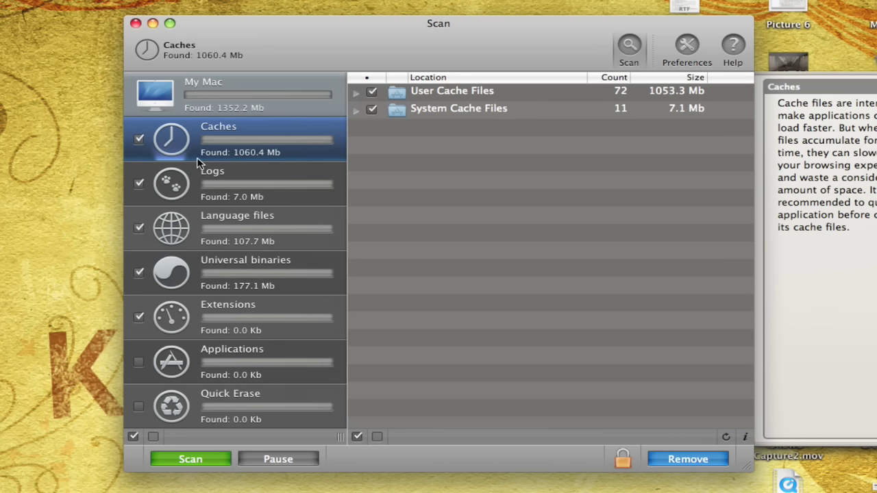
Remove the checked junk, authorizing with the admin password, leaving Caches and Logs at 0.0 Kb
left_click(678, 459)
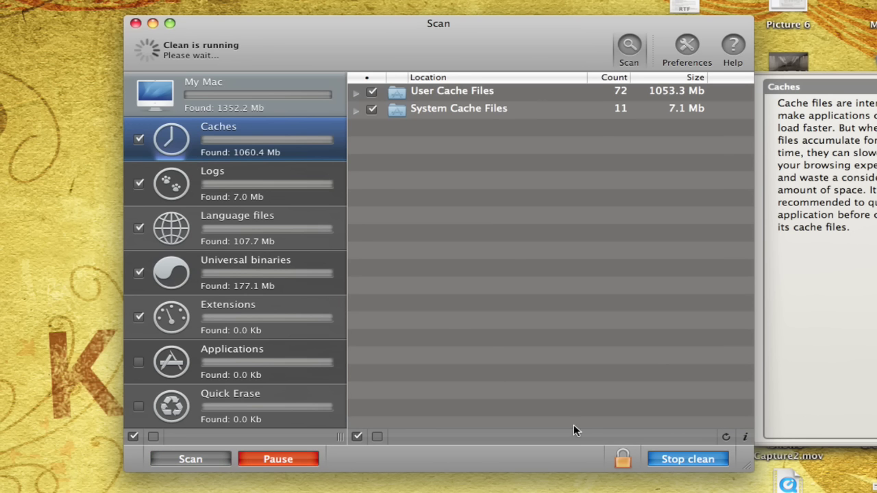
left_click(494, 156)
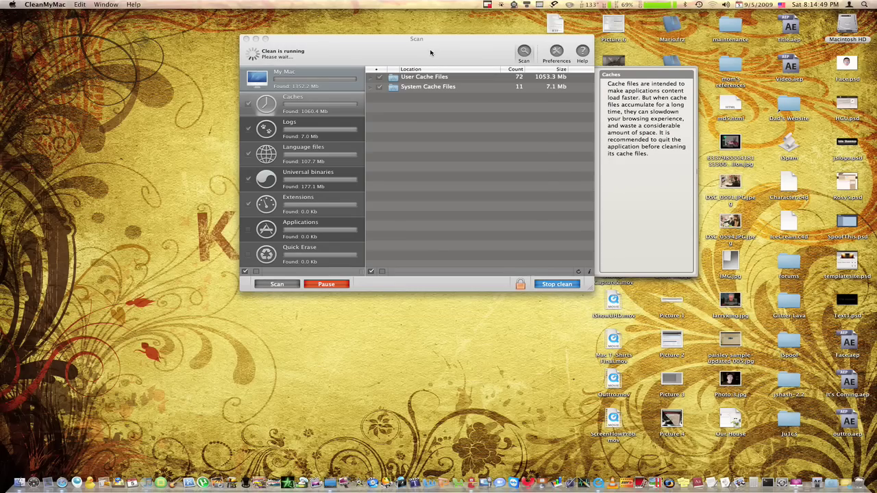
type("****")
key("Return")
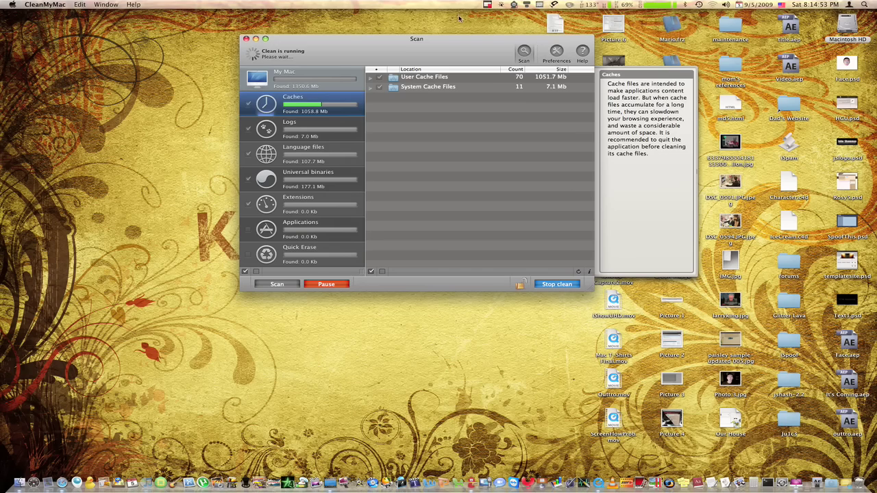
left_click(485, 6)
left_click(488, 20)
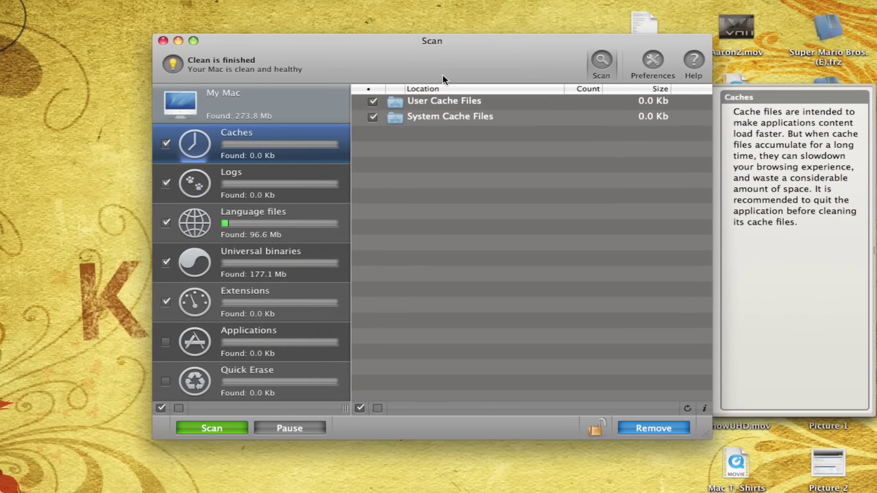
left_click_drag(442, 79, 444, 75)
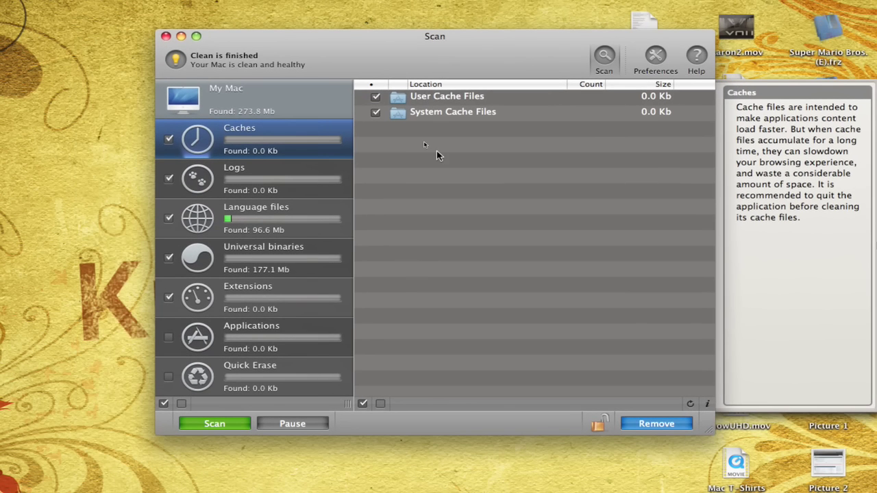